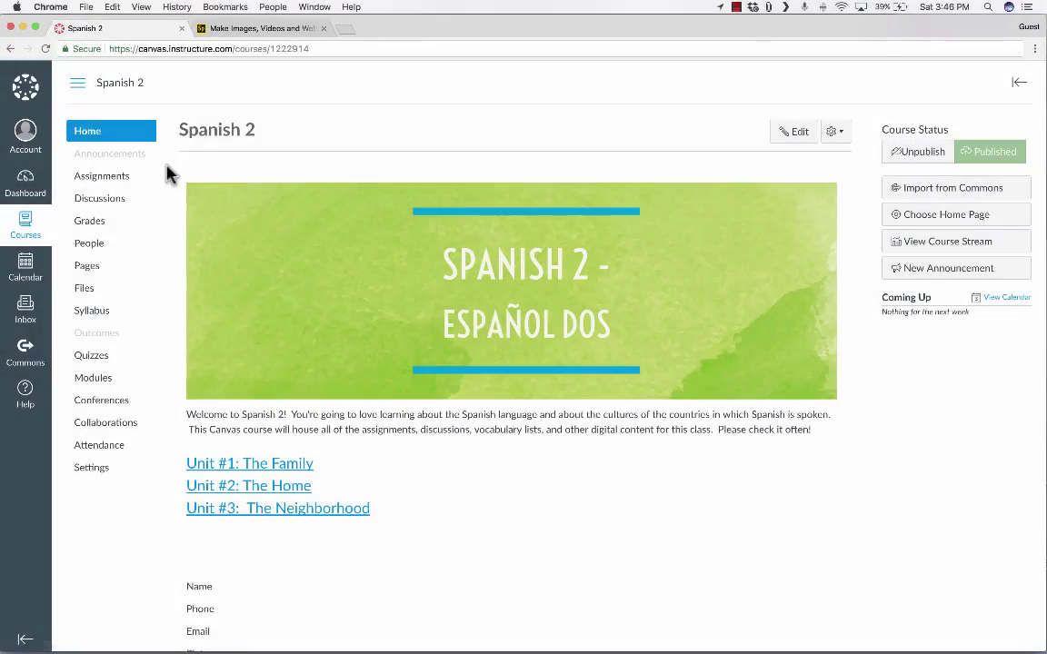
Open the list of modules for the Spanish 2 course
{"action": "left_click", "coordinate": [104, 386]}
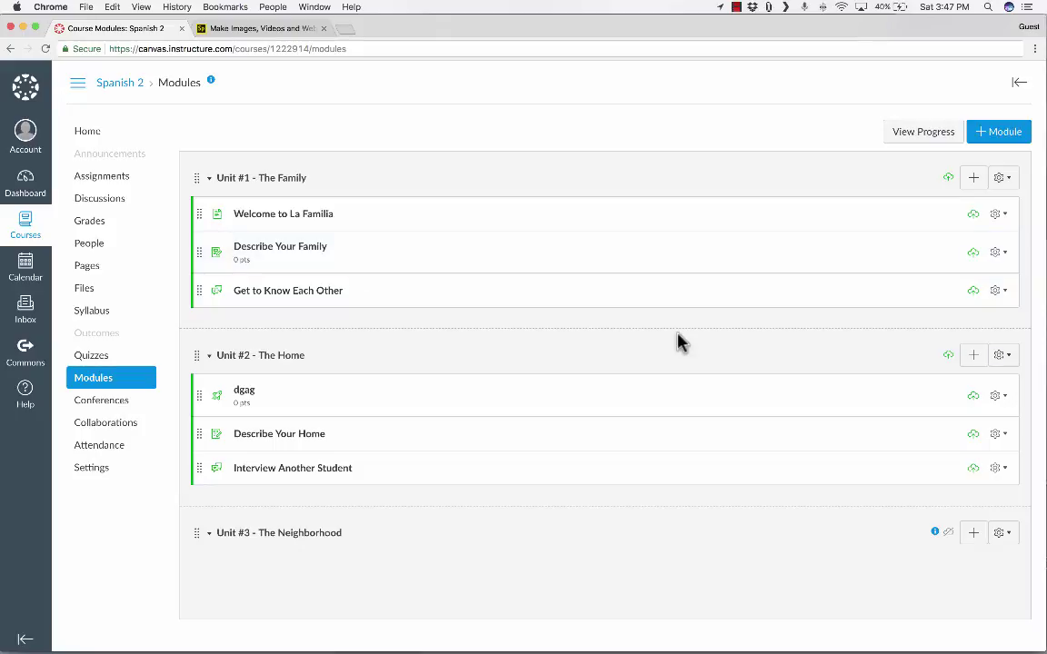
Unpublish the Unit #2 - The Home module and each of its three items, and publish the whole module again
{"action": "left_click", "coordinate": [948, 354]}
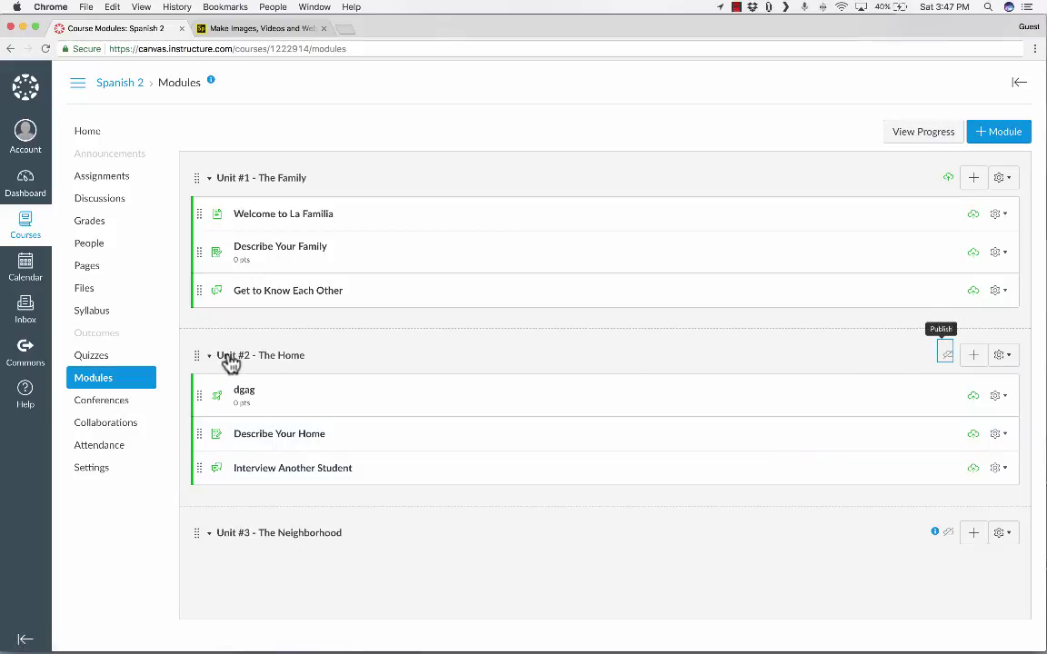
{"action": "left_click", "coordinate": [973, 396]}
{"action": "left_click", "coordinate": [972, 435]}
{"action": "left_click", "coordinate": [973, 468]}
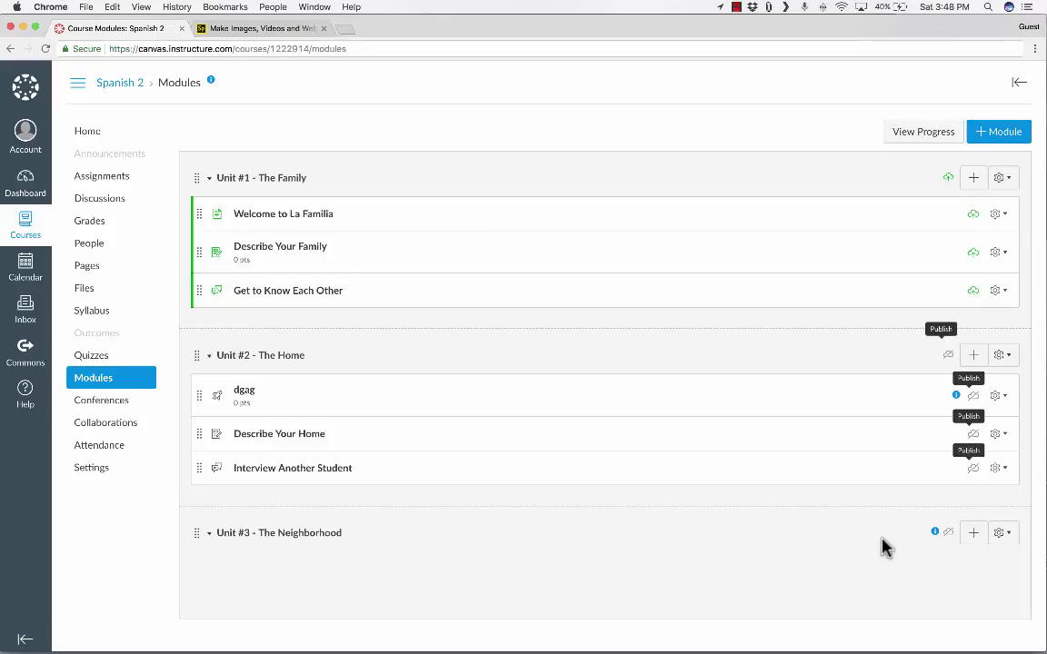
{"action": "left_click", "coordinate": [946, 355]}
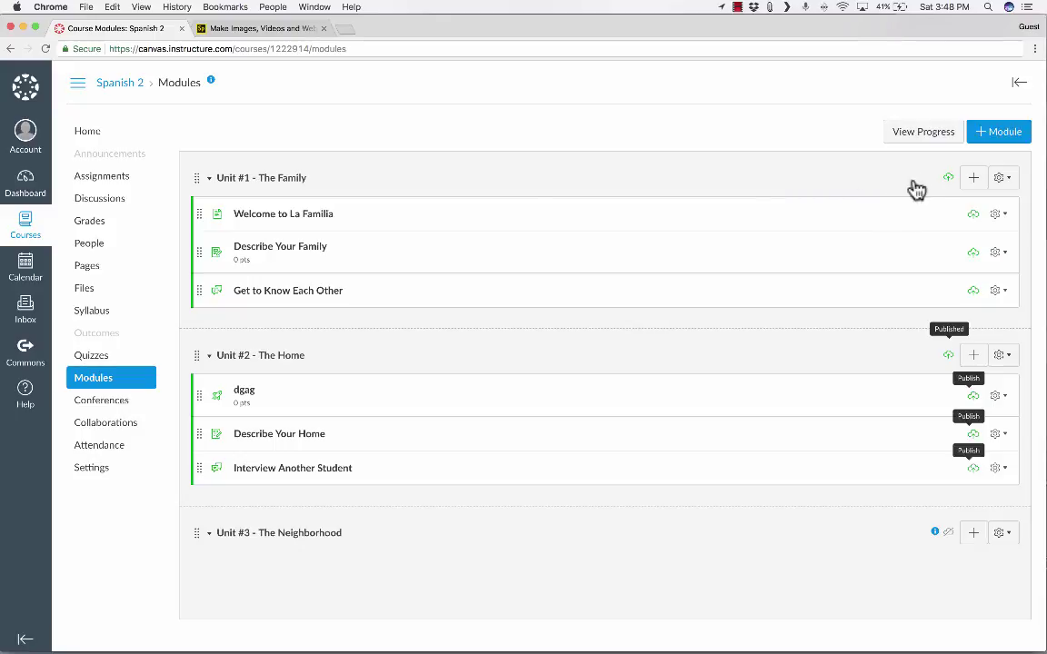
Lock the Unit #1 - The Family module until Sep 19, 2017 6:00 am, update it and let students continue in the course
{"action": "left_click", "coordinate": [1006, 180]}
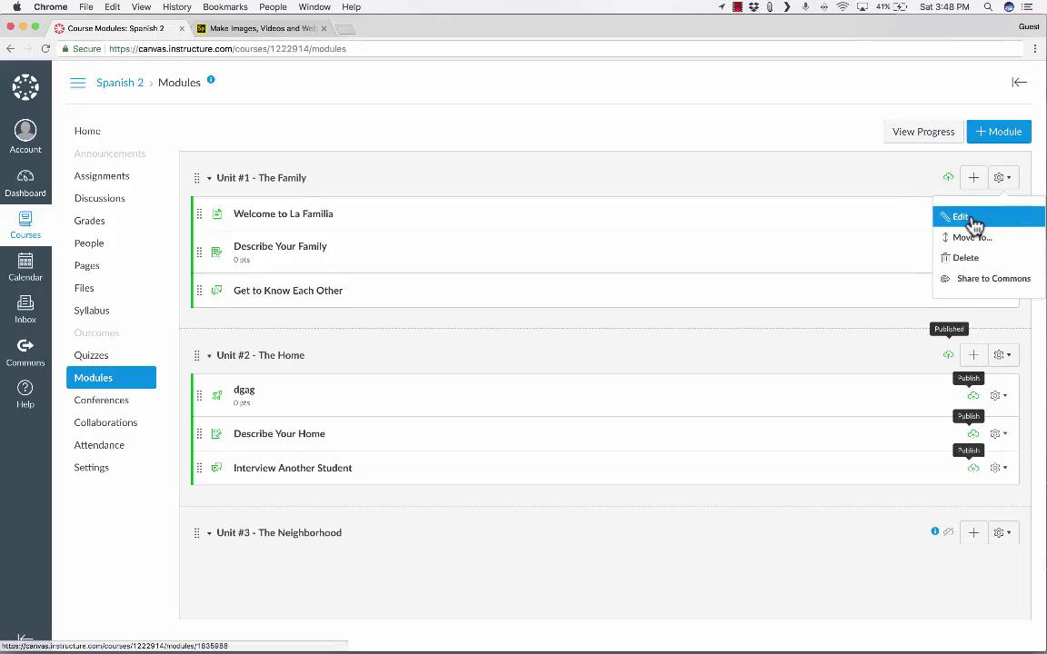
{"action": "left_click", "coordinate": [962, 221]}
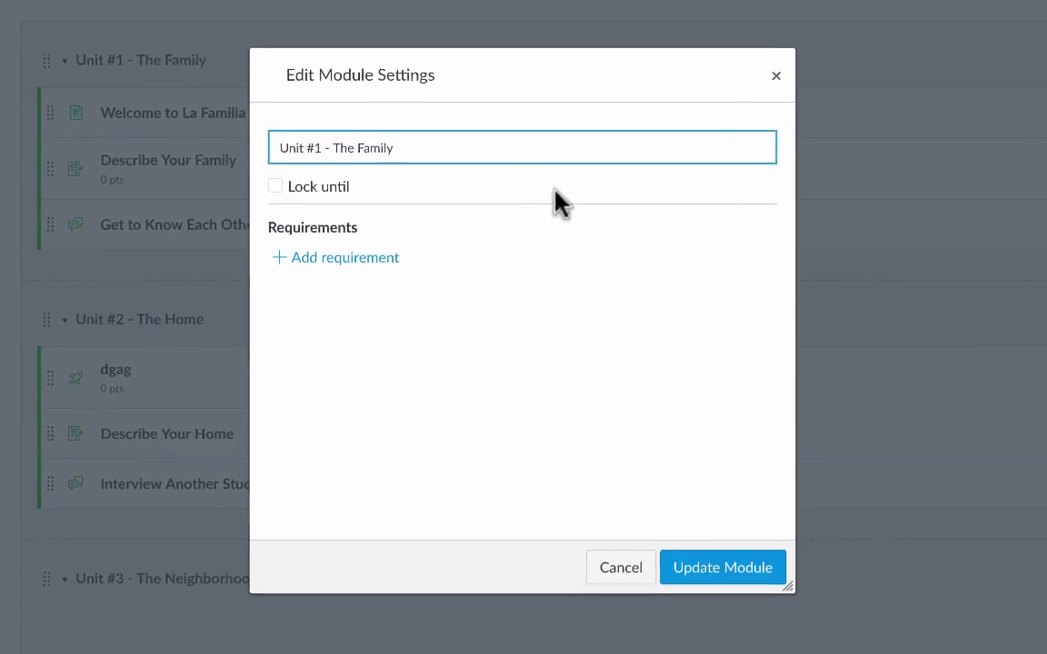
{"action": "left_click", "coordinate": [265, 176]}
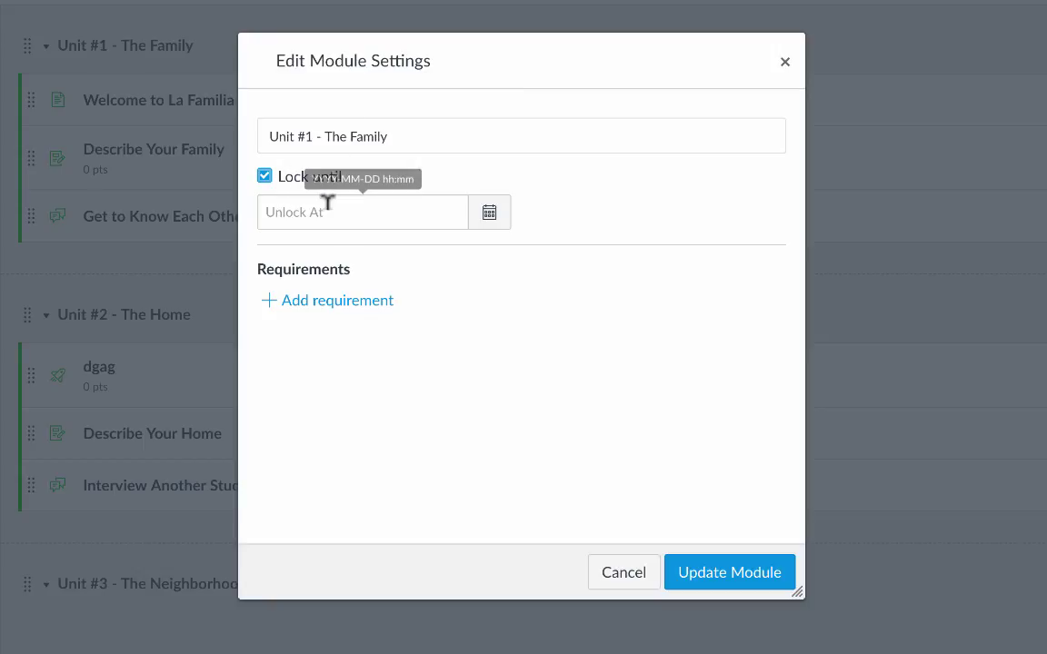
{"action": "left_click", "coordinate": [489, 214]}
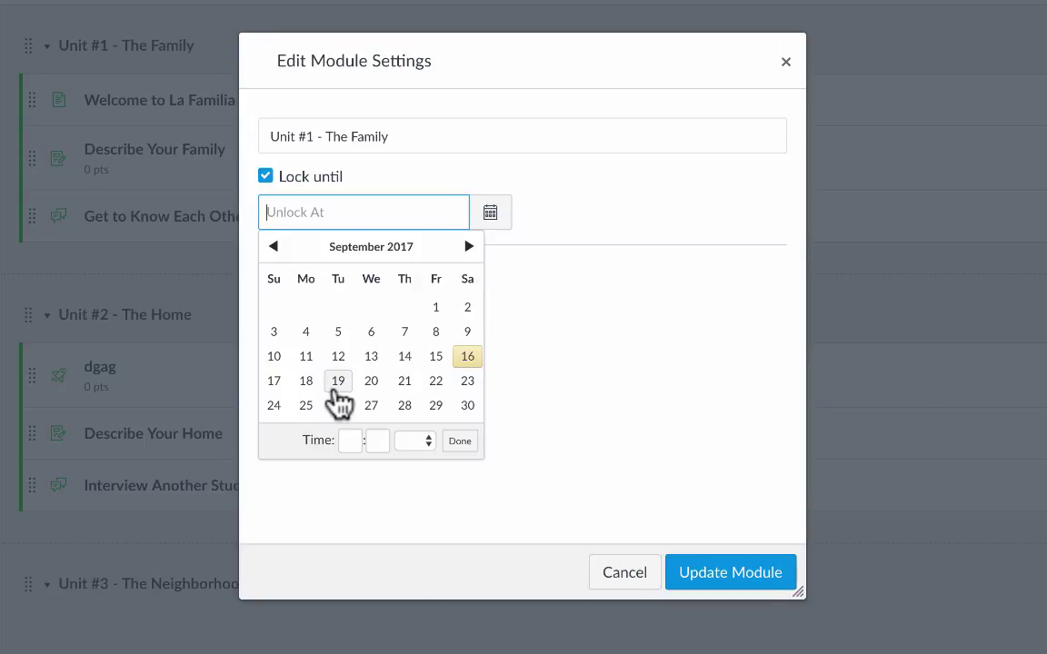
{"action": "left_click", "coordinate": [337, 388]}
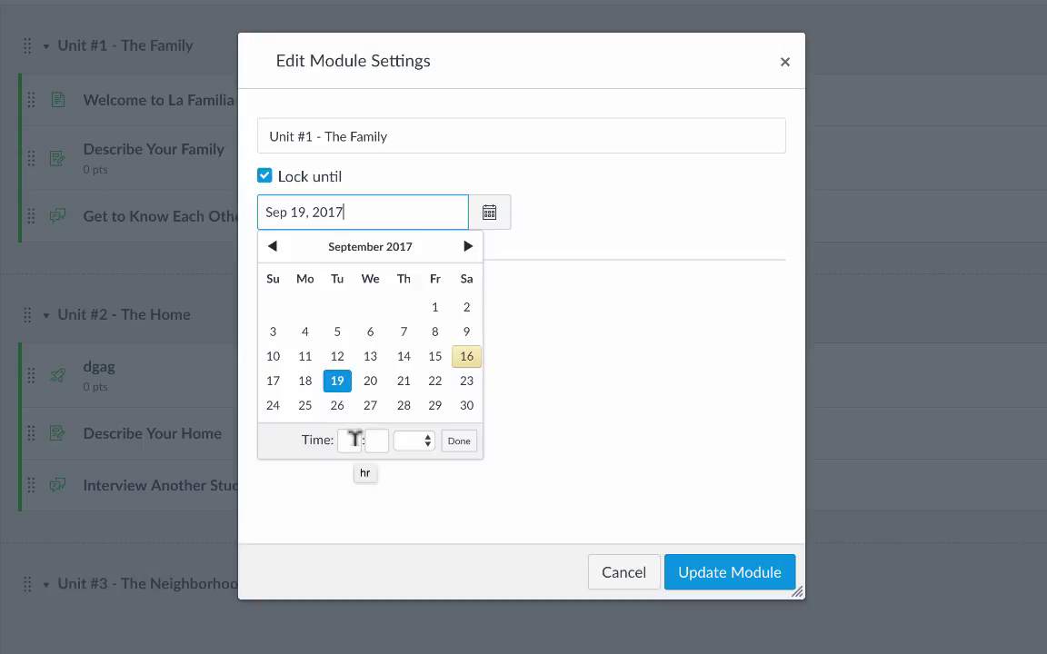
{"action": "left_click", "coordinate": [355, 440]}
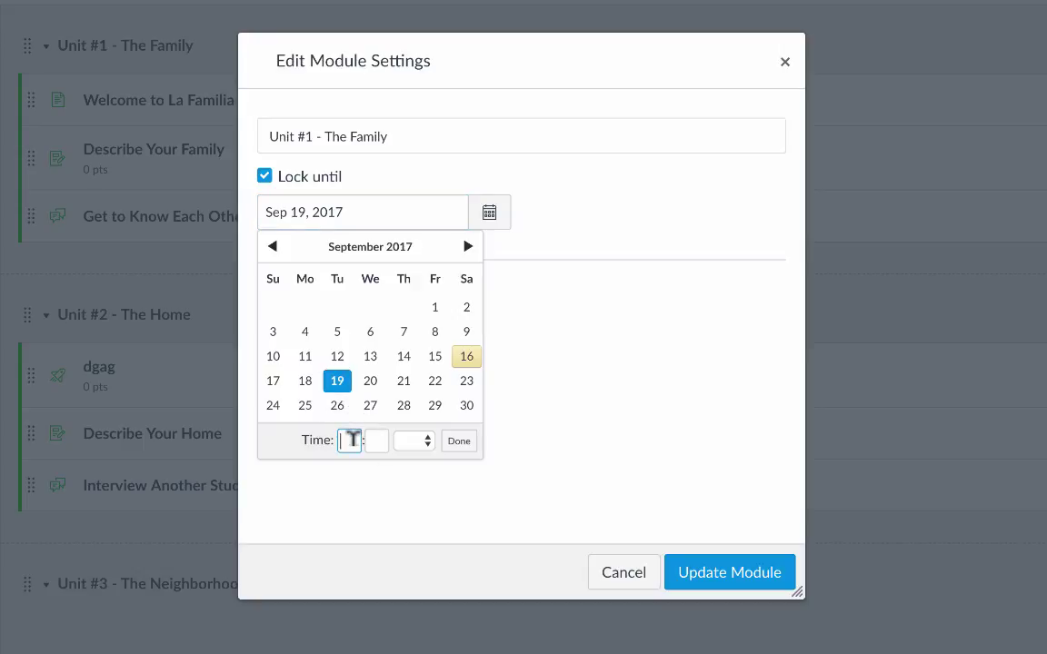
{"action": "type", "text": "6"}
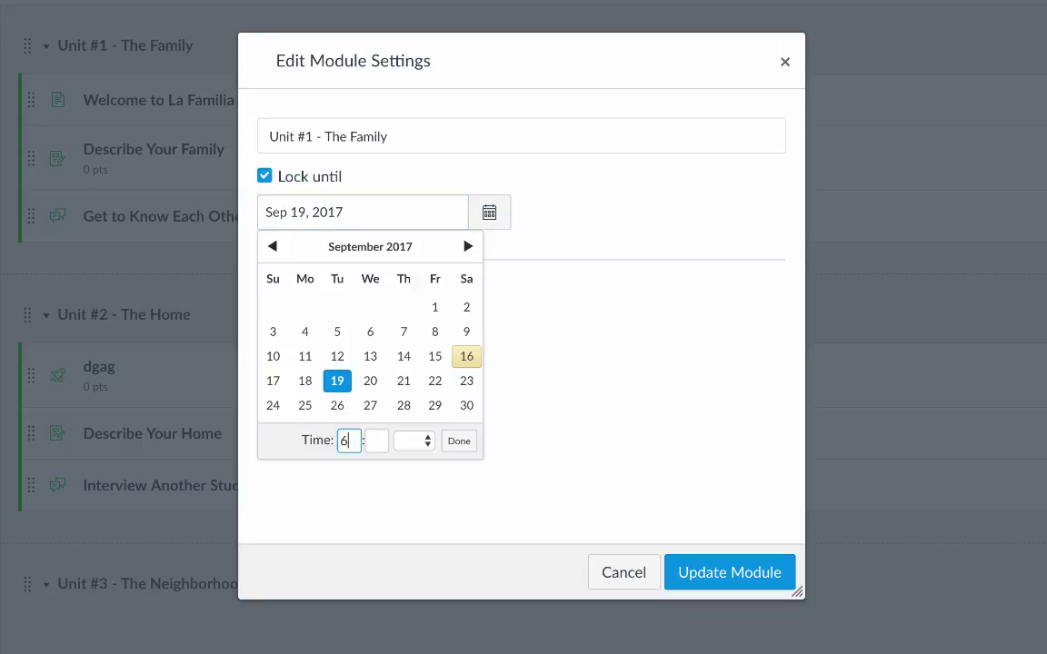
{"action": "left_click", "coordinate": [409, 443]}
{"action": "left_click", "coordinate": [459, 443]}
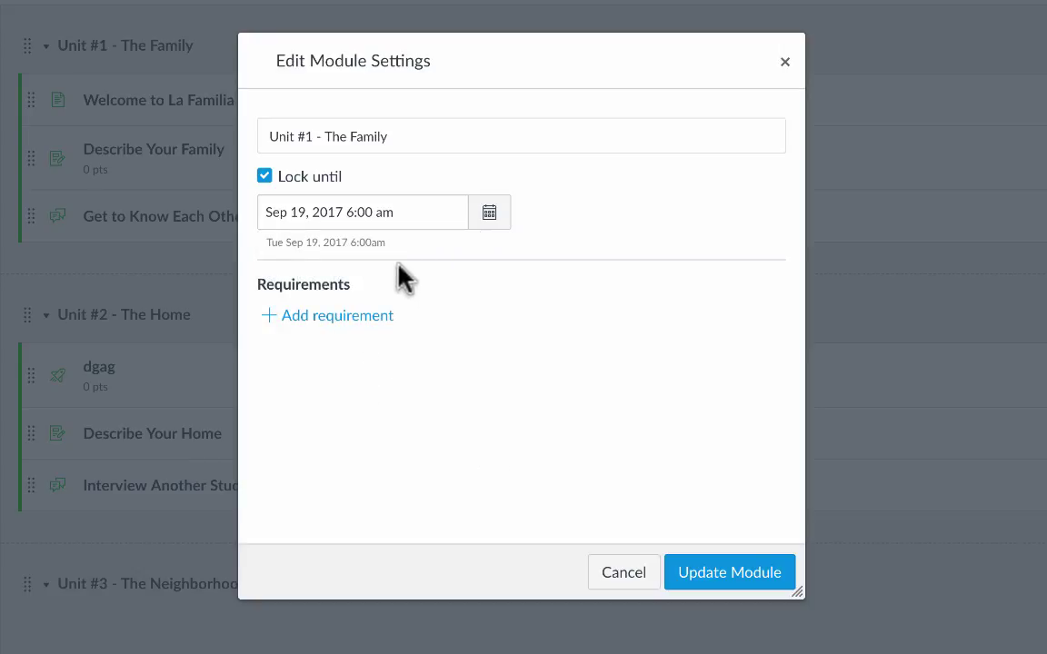
{"action": "left_click", "coordinate": [732, 580]}
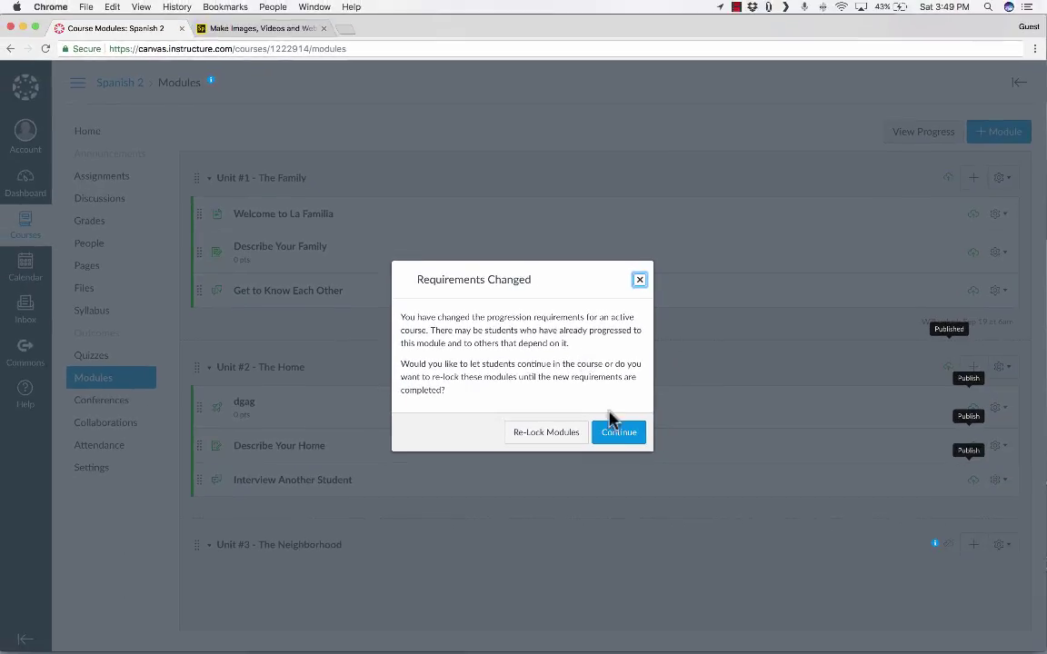
{"action": "left_click", "coordinate": [625, 438]}
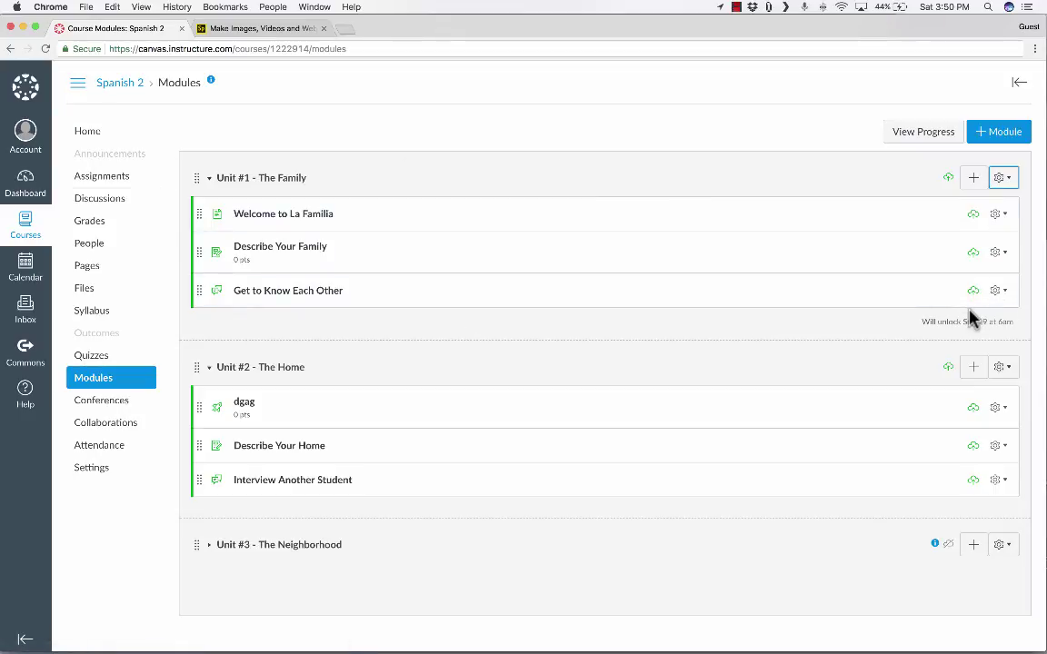
{"action": "left_click", "coordinate": [999, 368]}
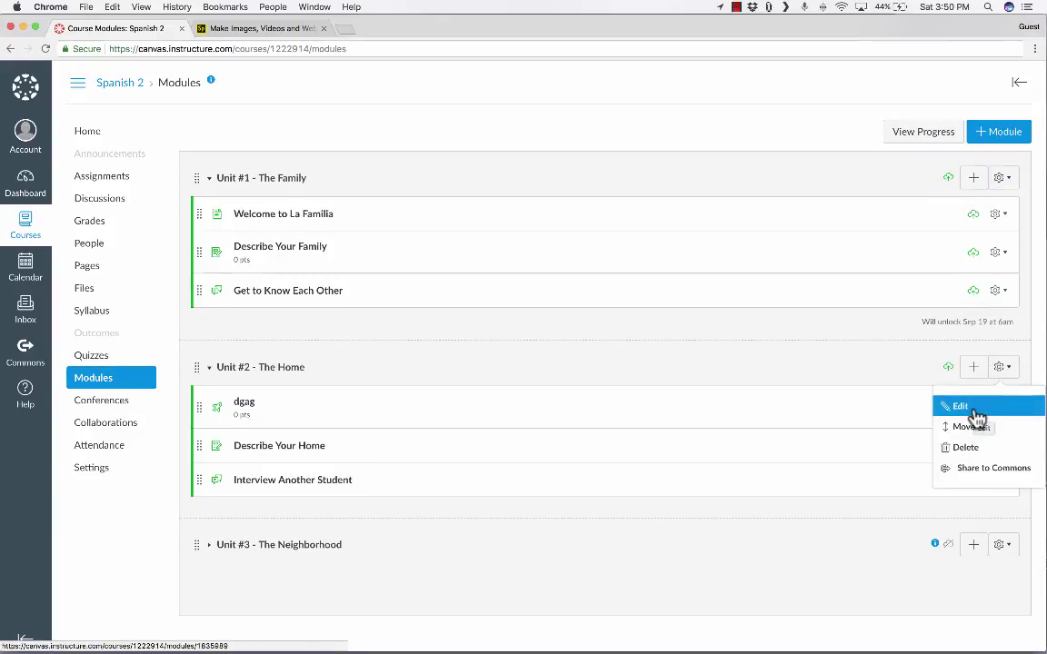
{"action": "left_click", "coordinate": [961, 407]}
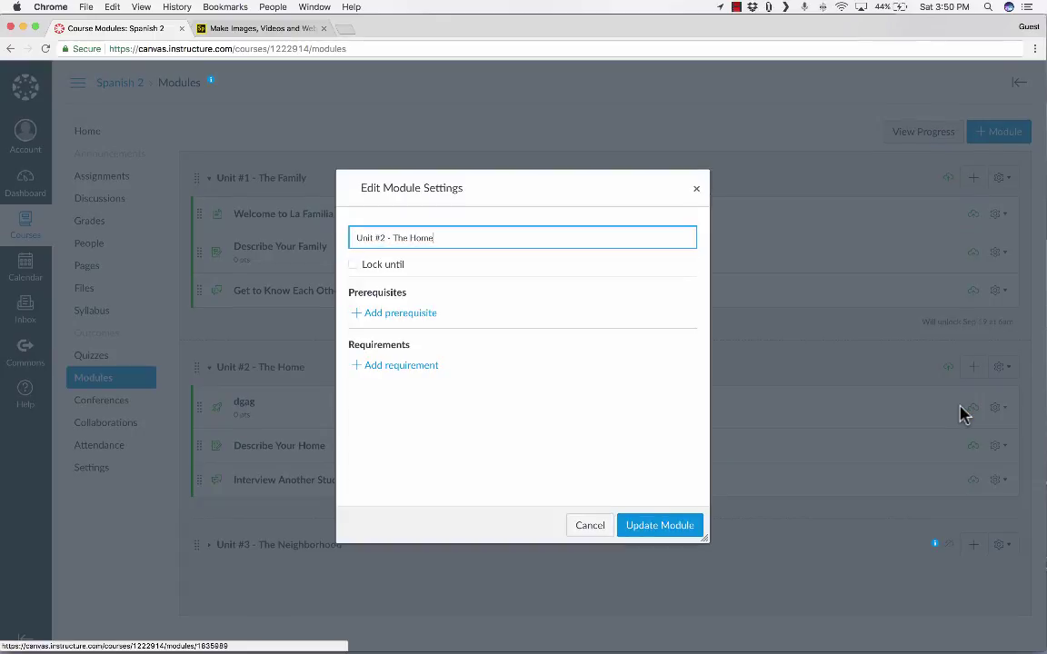
{"action": "left_click", "coordinate": [592, 527]}
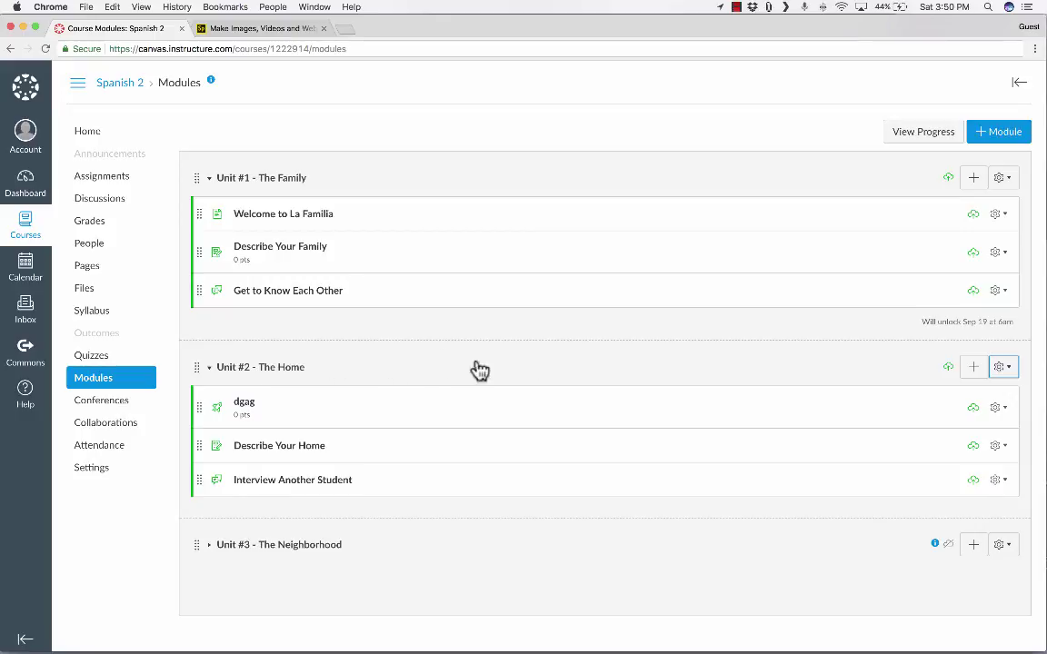
Make Unit #1 - The Family a prerequisite of the Unit #2 - The Home module, update it and let students continue
{"action": "left_click", "coordinate": [1002, 369]}
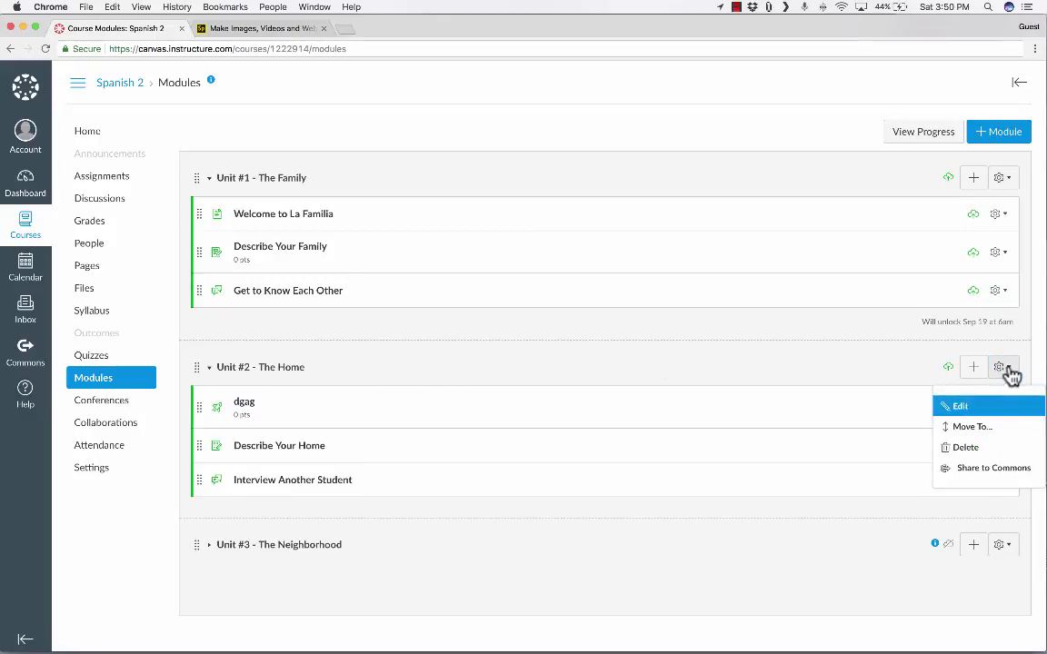
{"action": "left_click", "coordinate": [945, 407]}
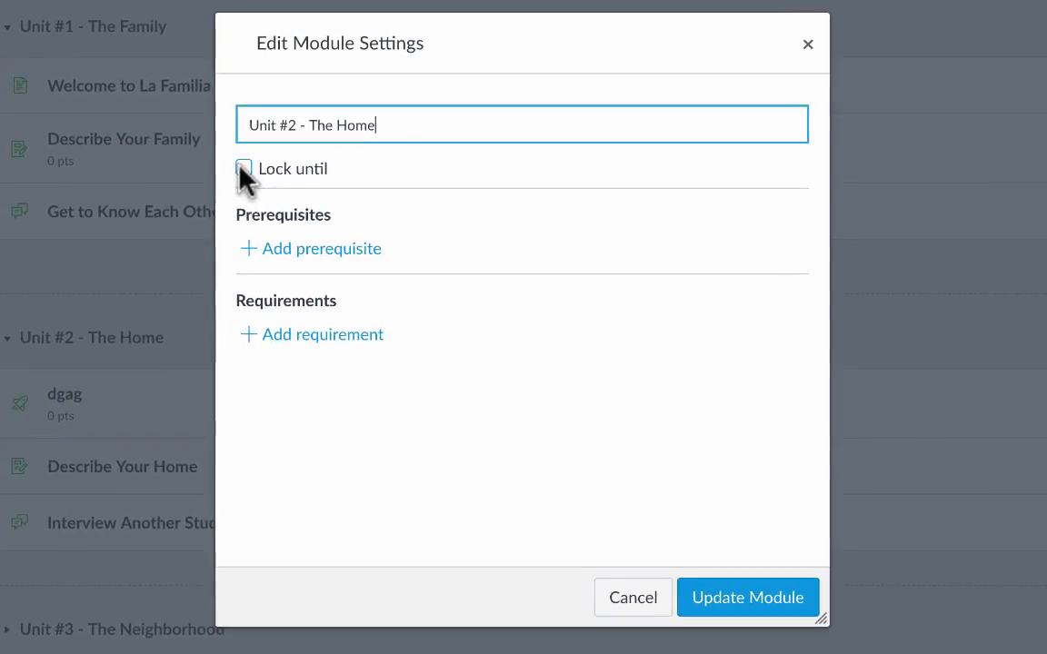
{"action": "left_click", "coordinate": [292, 249]}
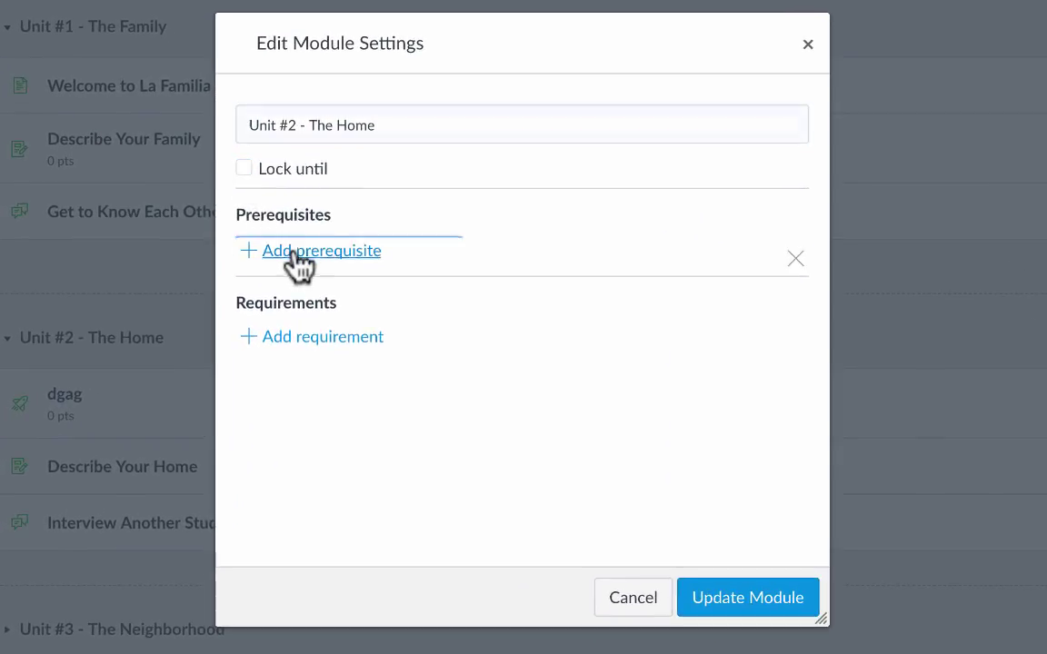
{"action": "left_click", "coordinate": [324, 254]}
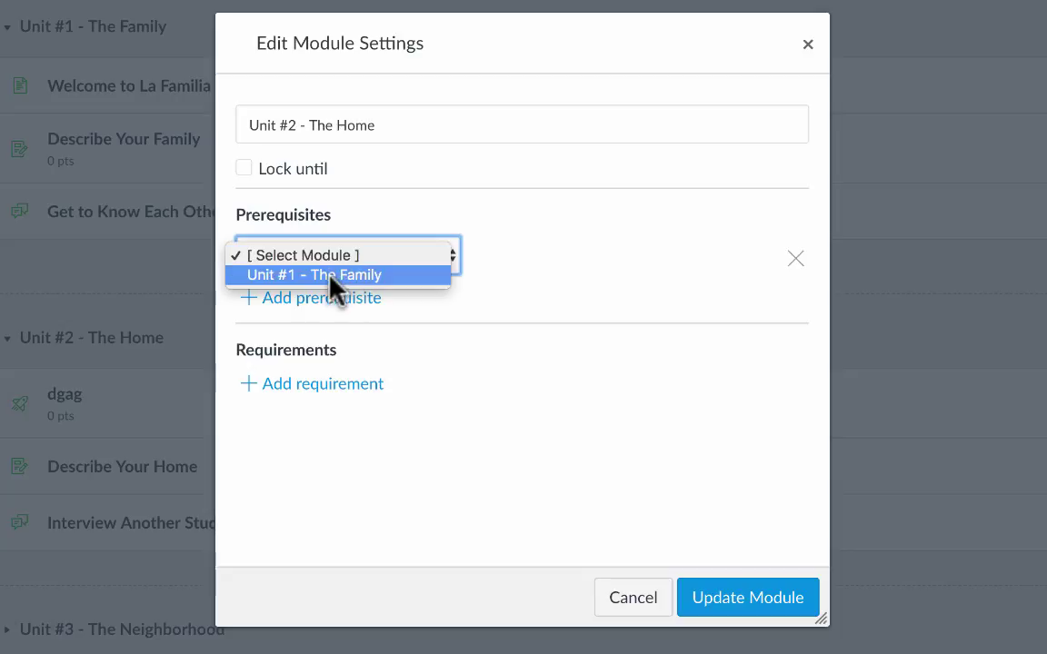
{"action": "left_click", "coordinate": [290, 276]}
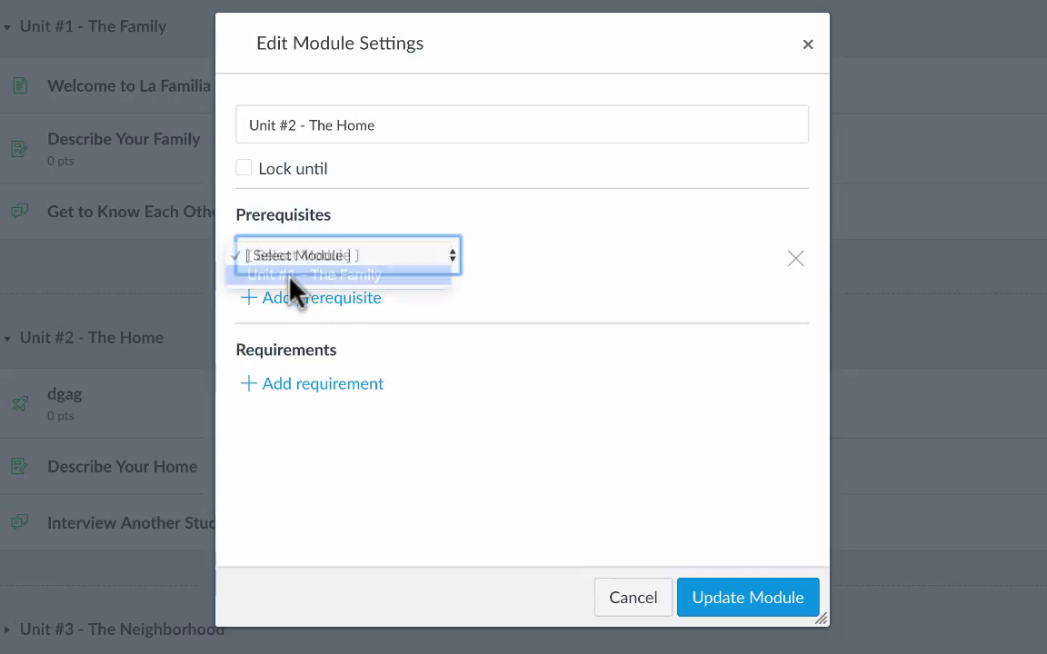
{"action": "left_click", "coordinate": [748, 609]}
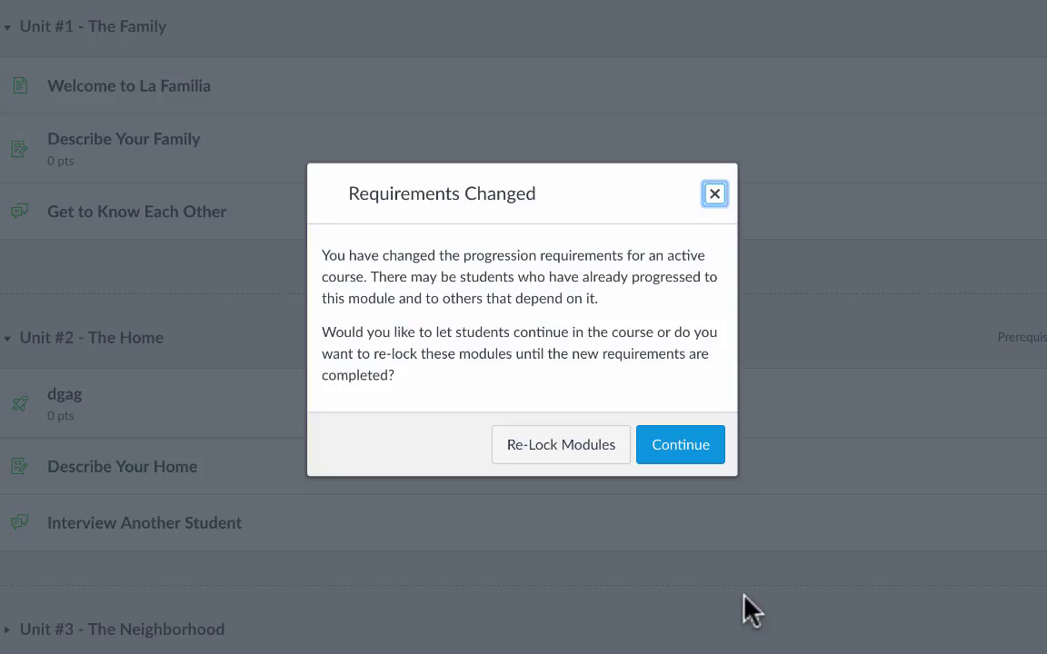
{"action": "left_click", "coordinate": [678, 447]}
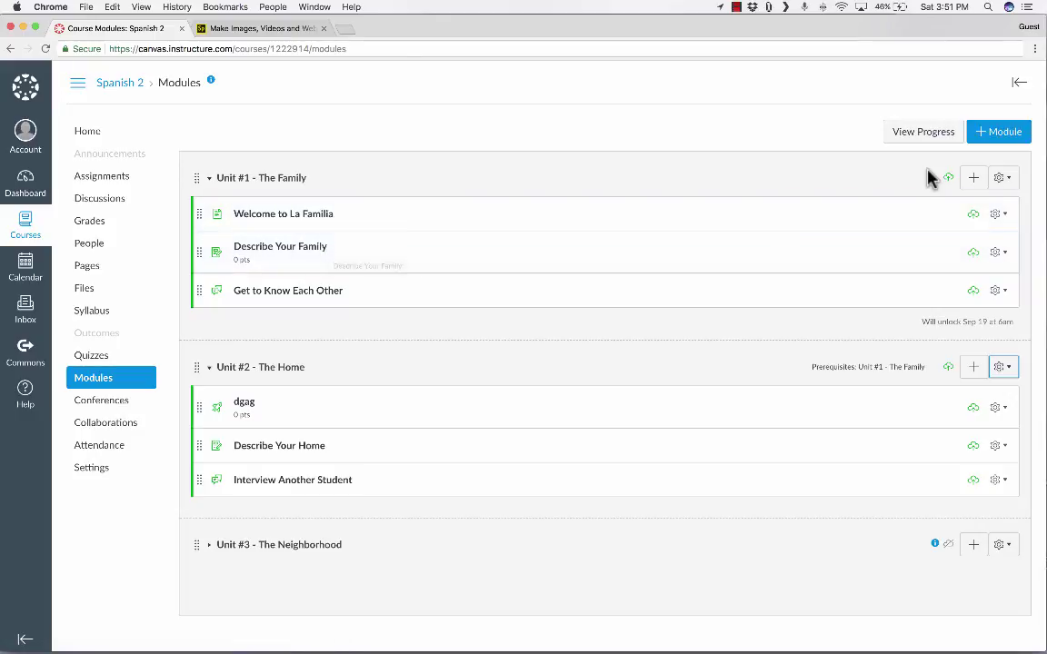
Add a requirement to Unit #1 - The Family to view Welcome to La Familia, with students having to complete all requirements
{"action": "left_click", "coordinate": [1002, 180]}
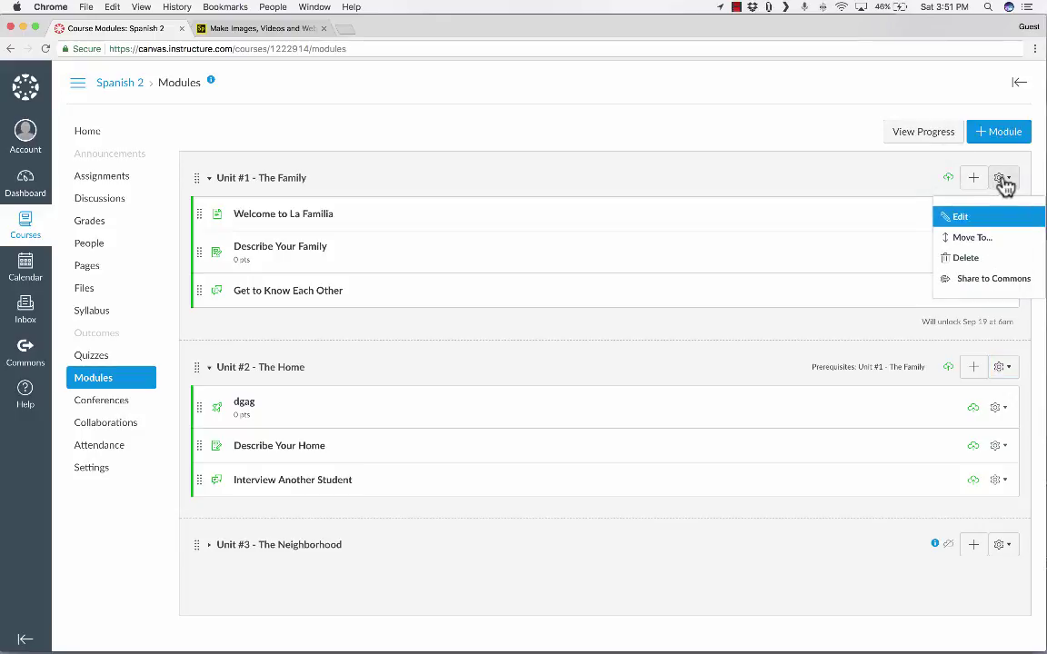
{"action": "left_click", "coordinate": [962, 218]}
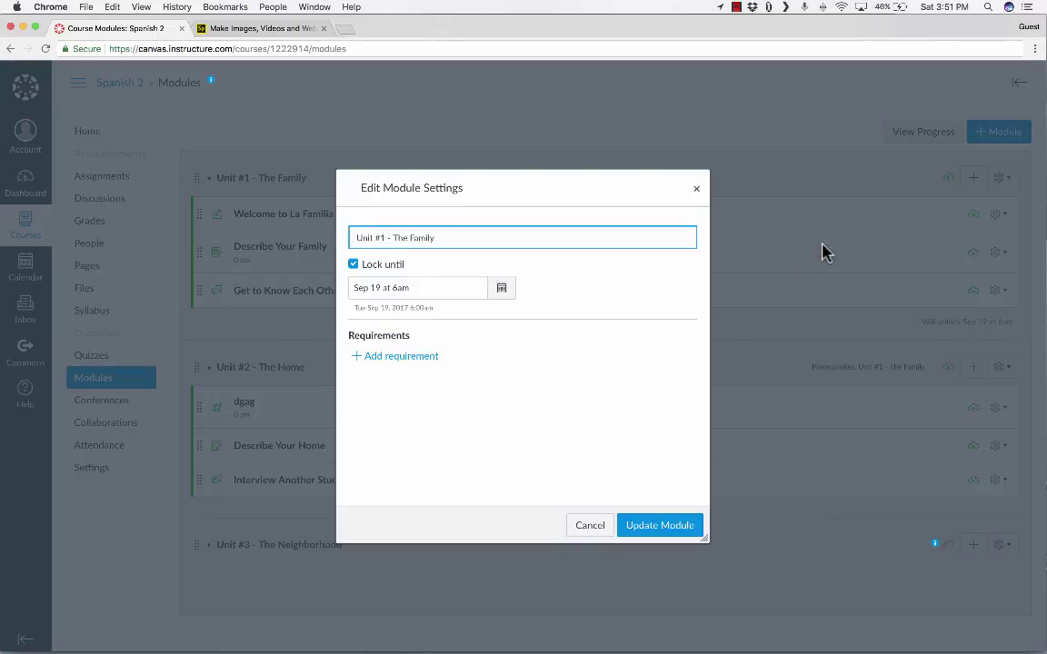
{"action": "left_click", "coordinate": [345, 334]}
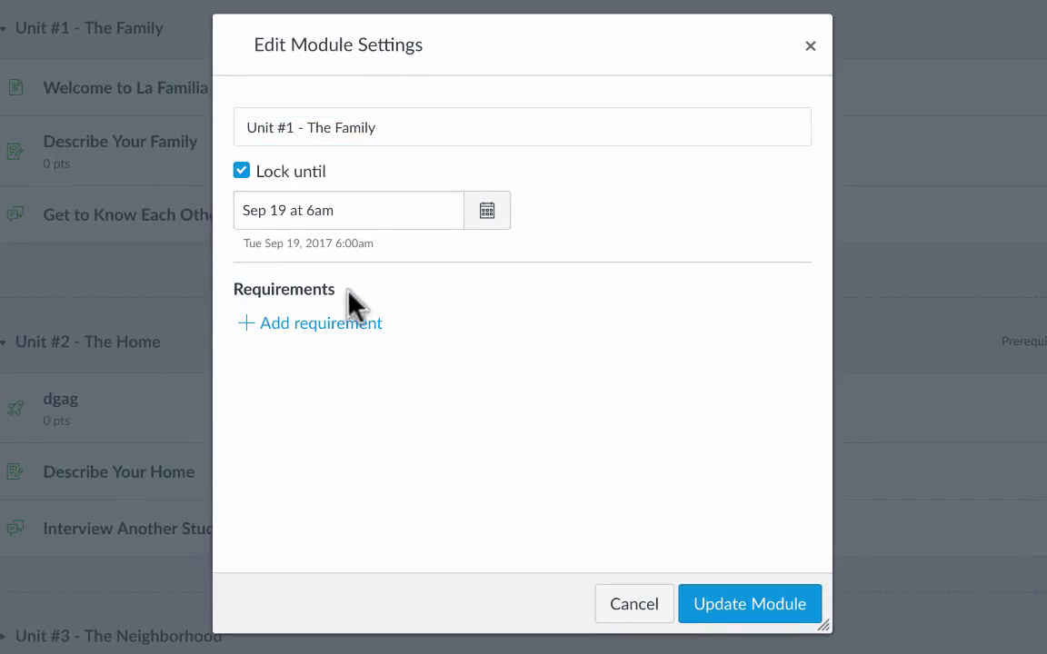
{"action": "left_click", "coordinate": [343, 338]}
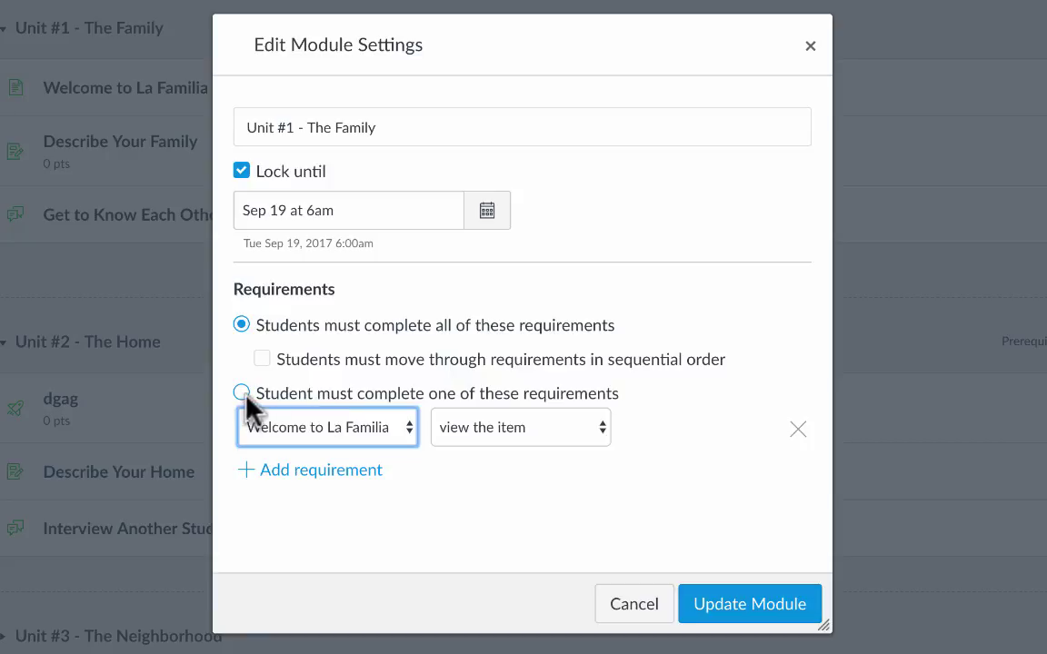
{"action": "left_click", "coordinate": [241, 326]}
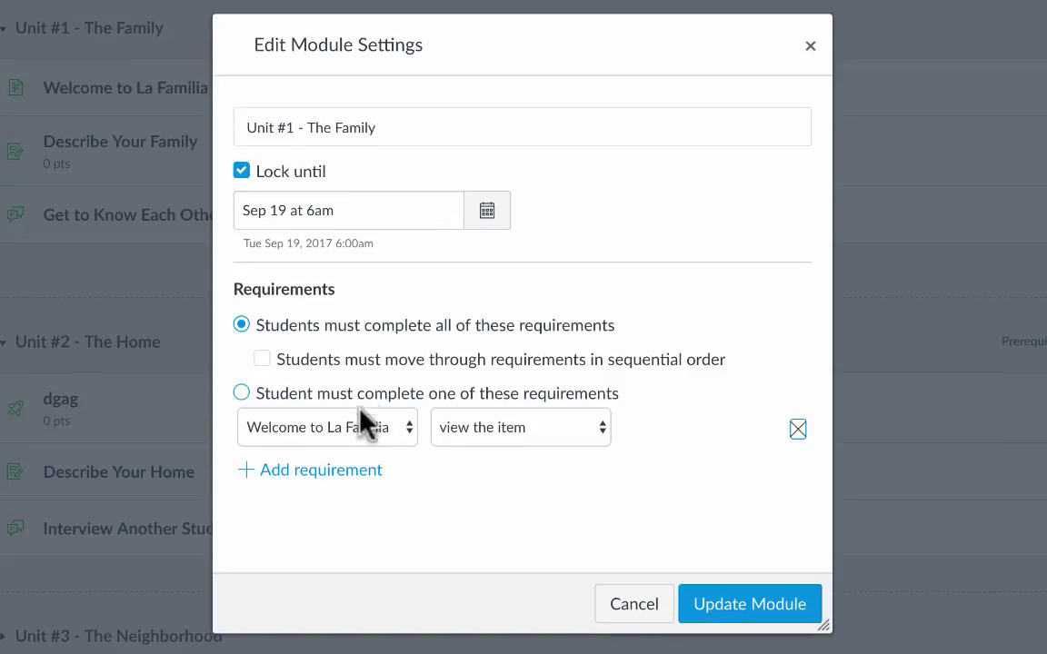
Add a second requirement that students submit the assignment Describe Your Family
{"action": "left_click", "coordinate": [277, 473]}
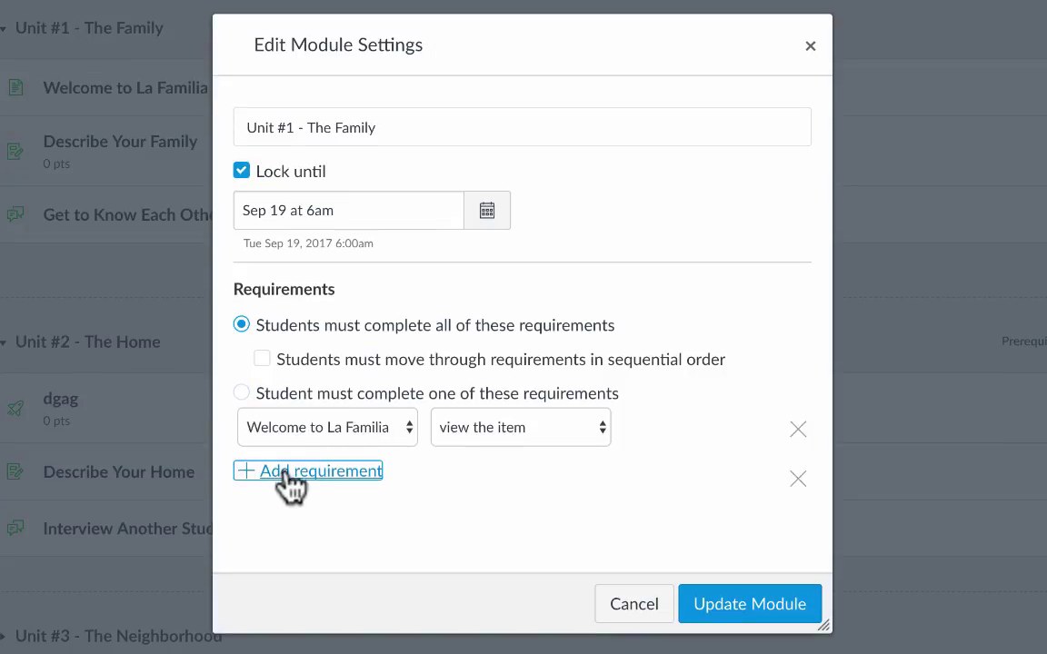
{"action": "left_click", "coordinate": [318, 479]}
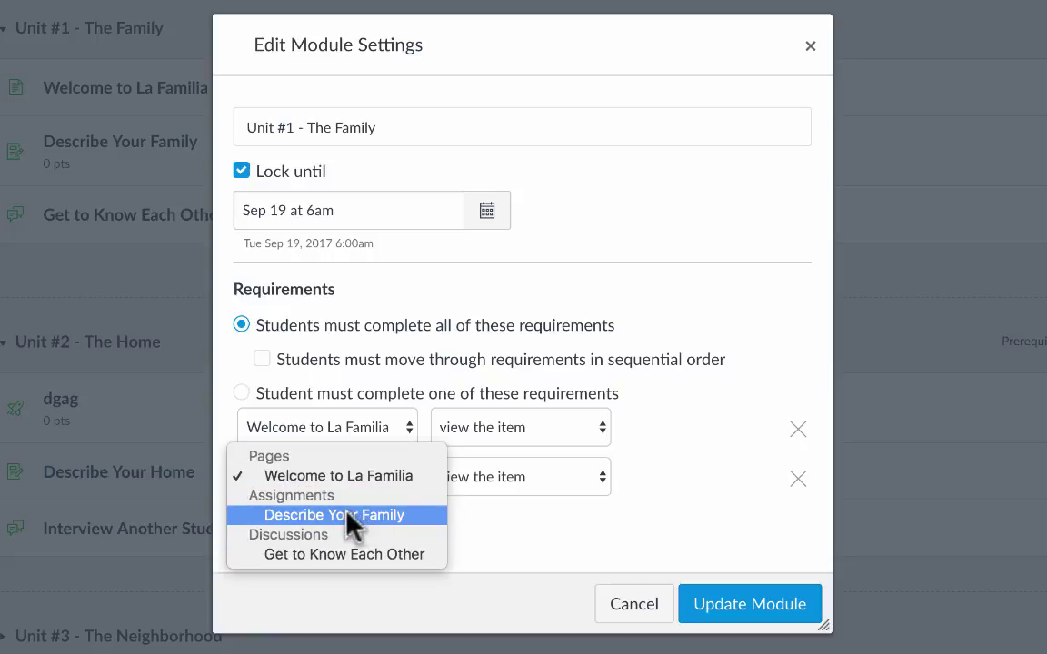
{"action": "left_click", "coordinate": [348, 514]}
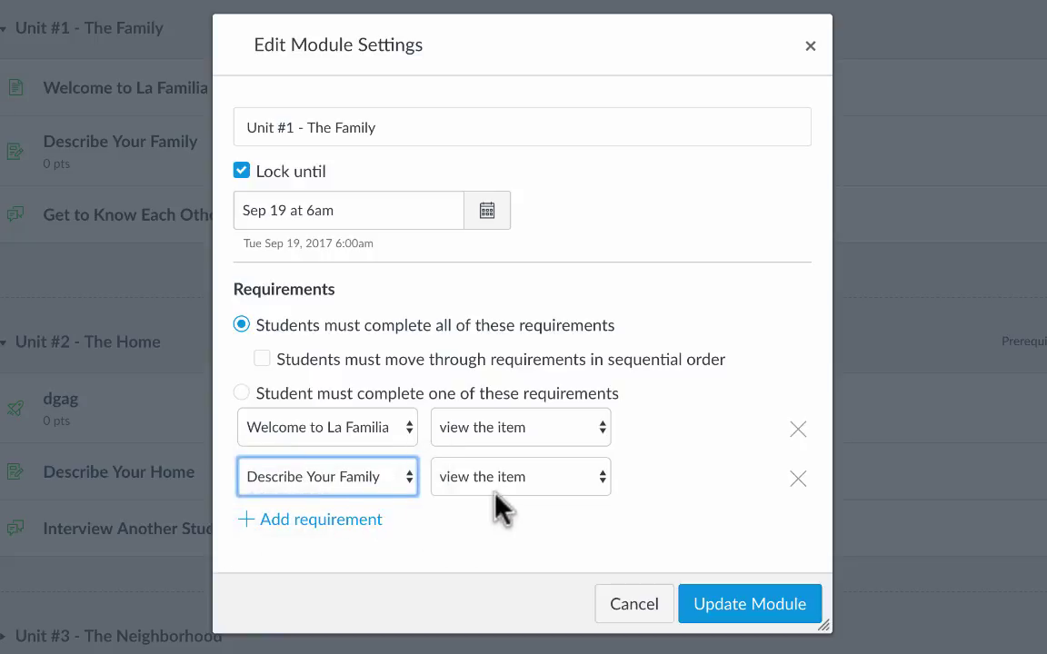
{"action": "left_click", "coordinate": [554, 488]}
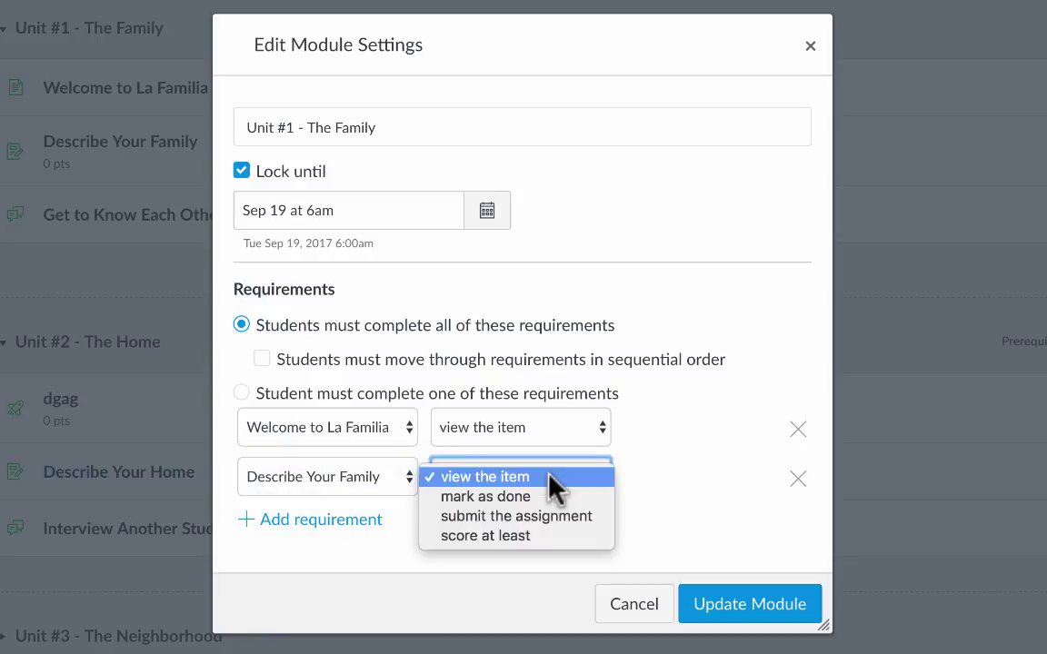
{"action": "left_click", "coordinate": [536, 518]}
Add a third requirement that students contribute to Get to Know Each Other, update Unit #1 - The Family and let students continue
{"action": "left_click", "coordinate": [301, 521]}
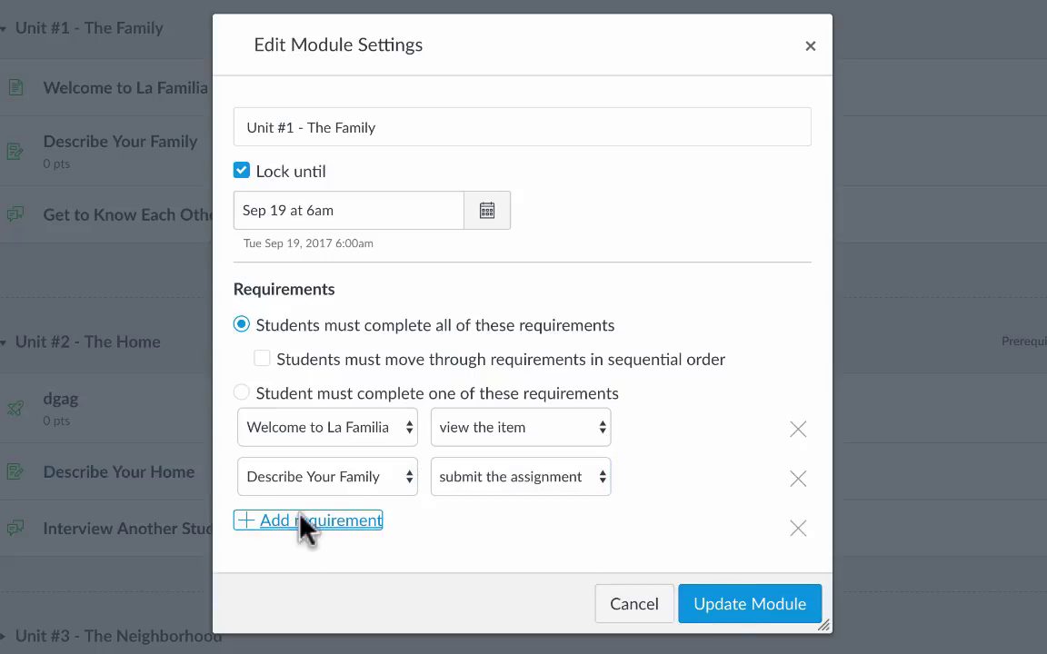
{"action": "left_click", "coordinate": [304, 527]}
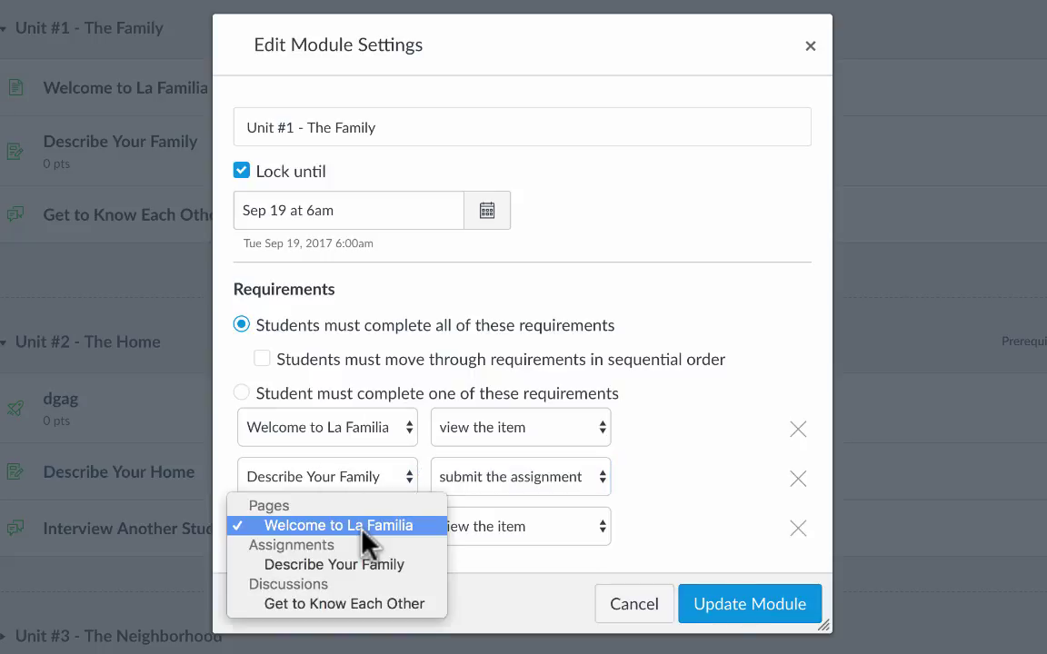
{"action": "left_click", "coordinate": [316, 604]}
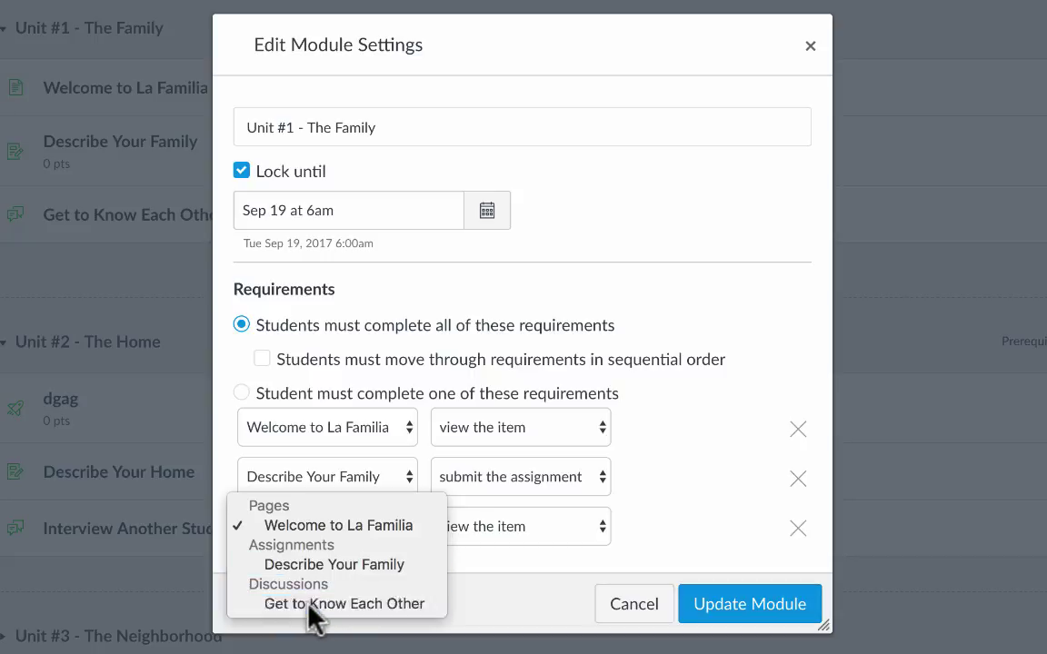
{"action": "left_click", "coordinate": [468, 528]}
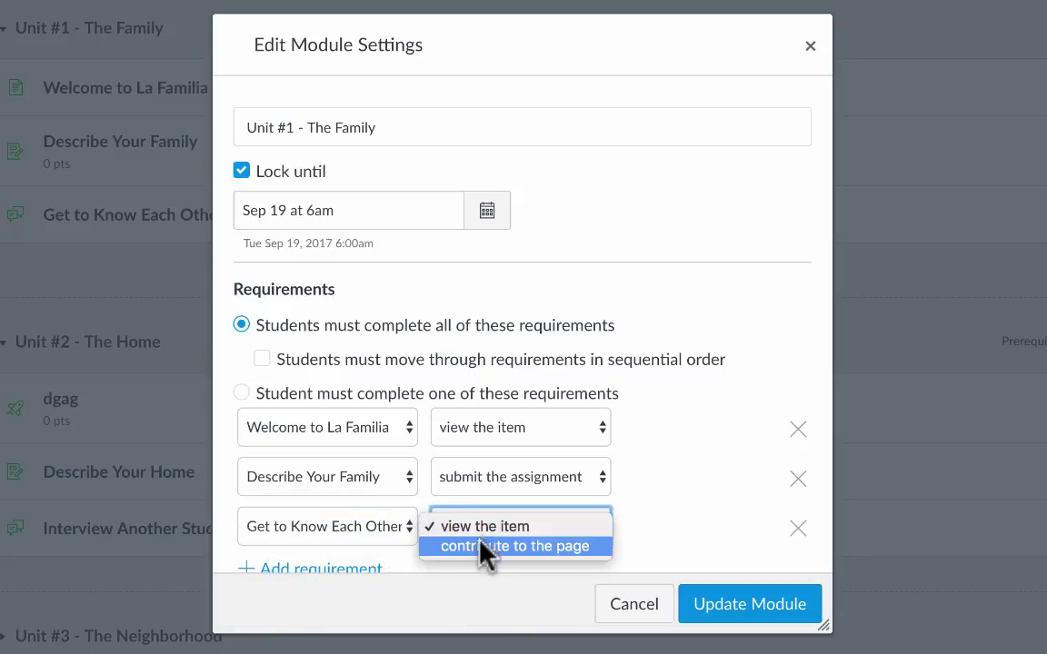
{"action": "left_click", "coordinate": [471, 547]}
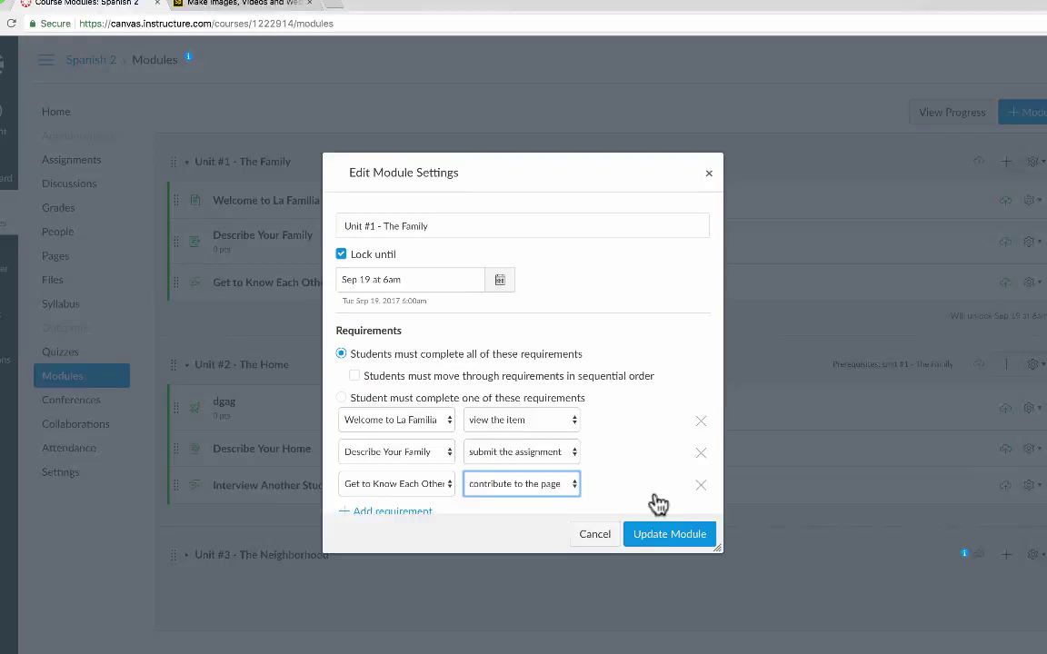
{"action": "left_click", "coordinate": [672, 537]}
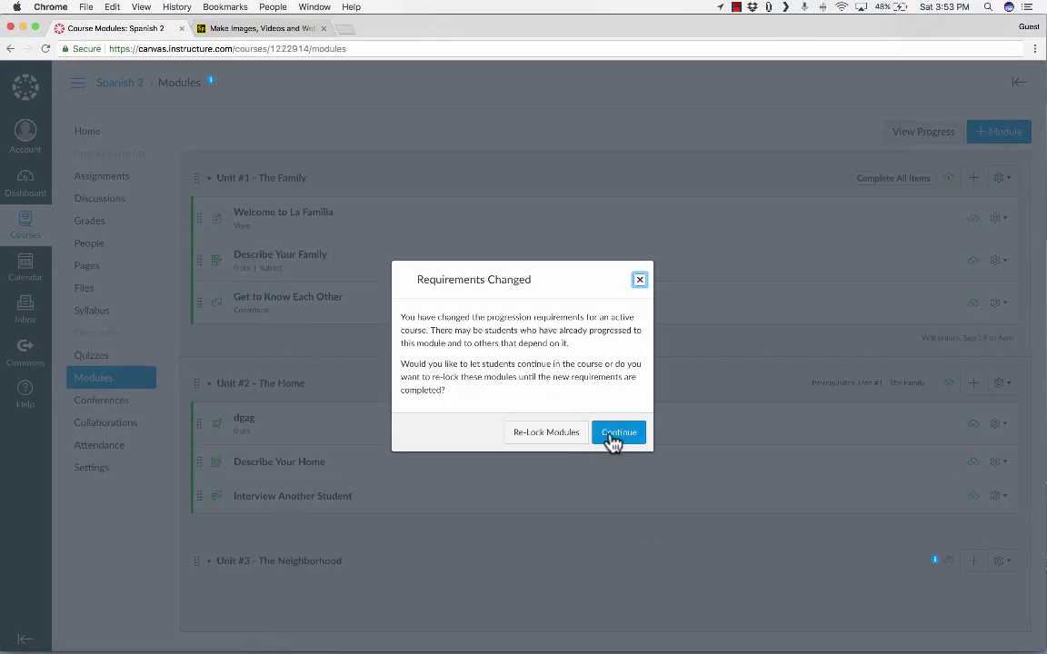
{"action": "left_click", "coordinate": [613, 435]}
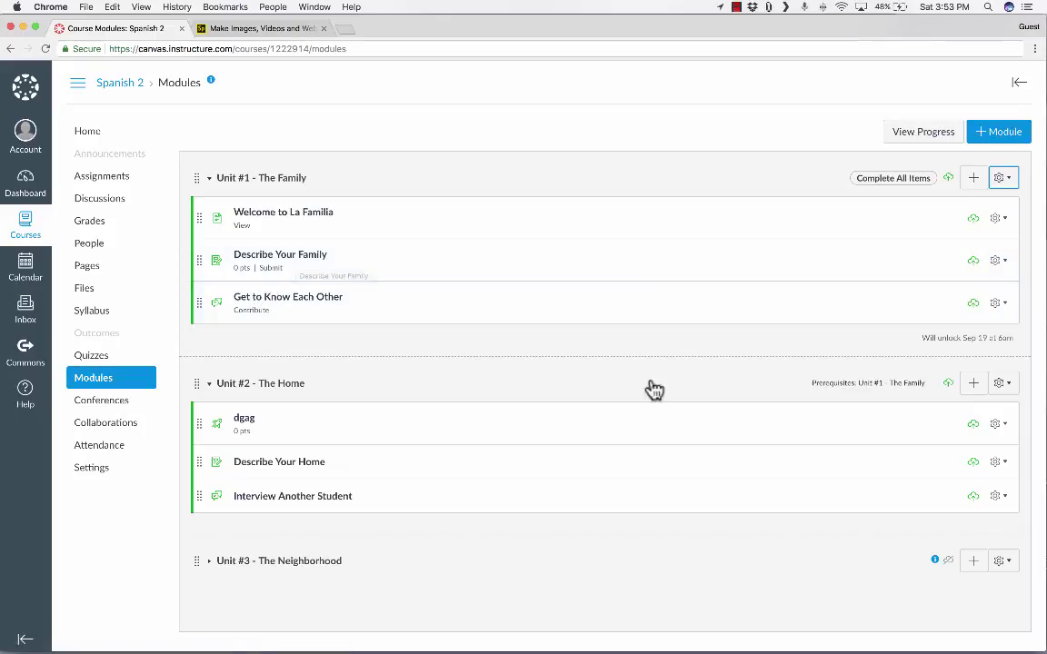
Review the prerequisite settings of Unit #2 - The Home and the lock date and requirements of Unit #1 - The Family, without saving anything
{"action": "left_click_drag", "start_coordinate": [813, 380], "coordinate": [886, 381]}
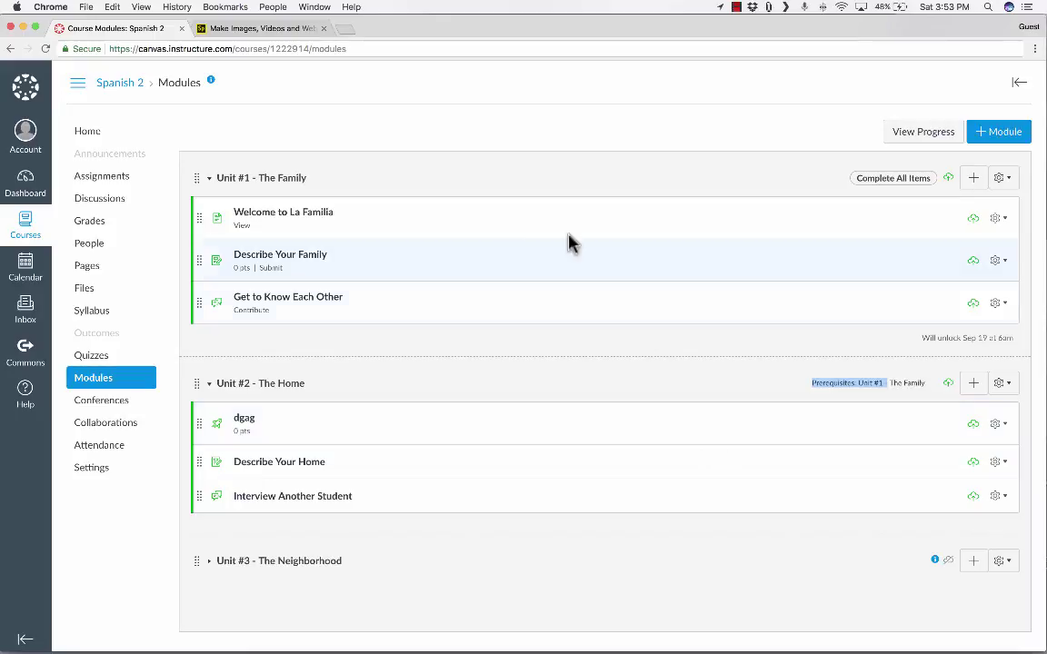
{"action": "left_click", "coordinate": [998, 382]}
{"action": "left_click", "coordinate": [965, 423]}
{"action": "left_click", "coordinate": [400, 312]}
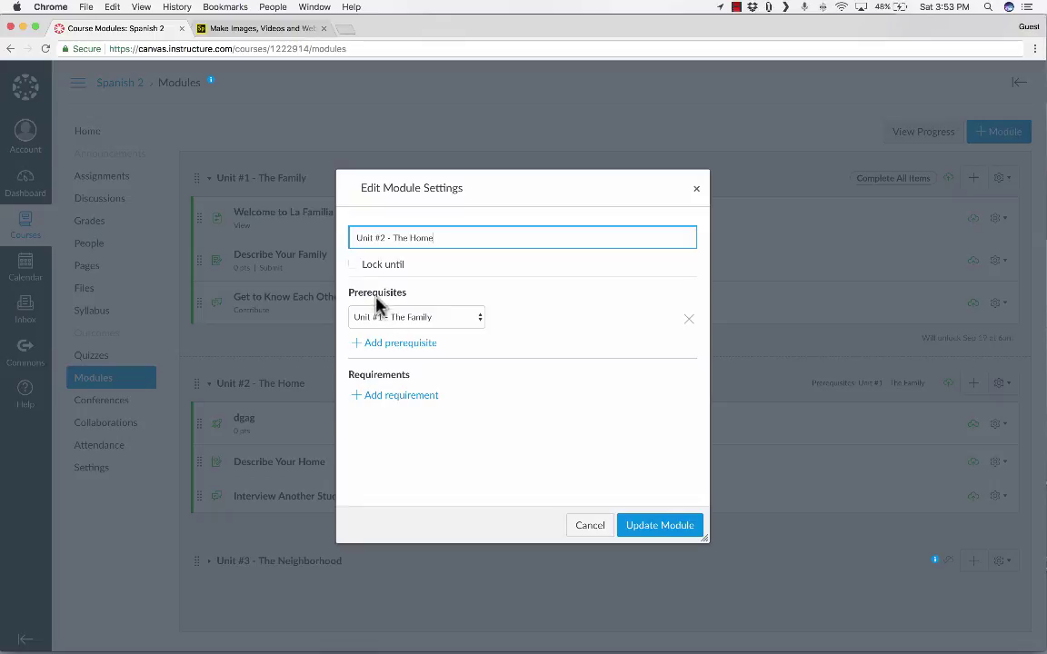
{"action": "left_click", "coordinate": [590, 527]}
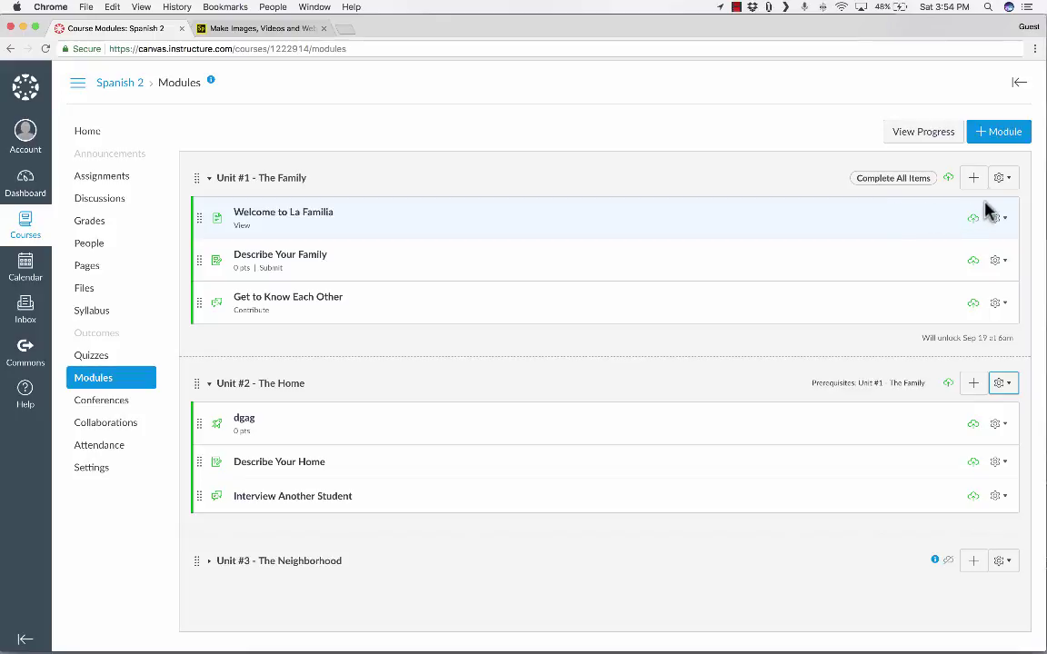
{"action": "left_click", "coordinate": [1000, 177]}
{"action": "left_click", "coordinate": [890, 215]}
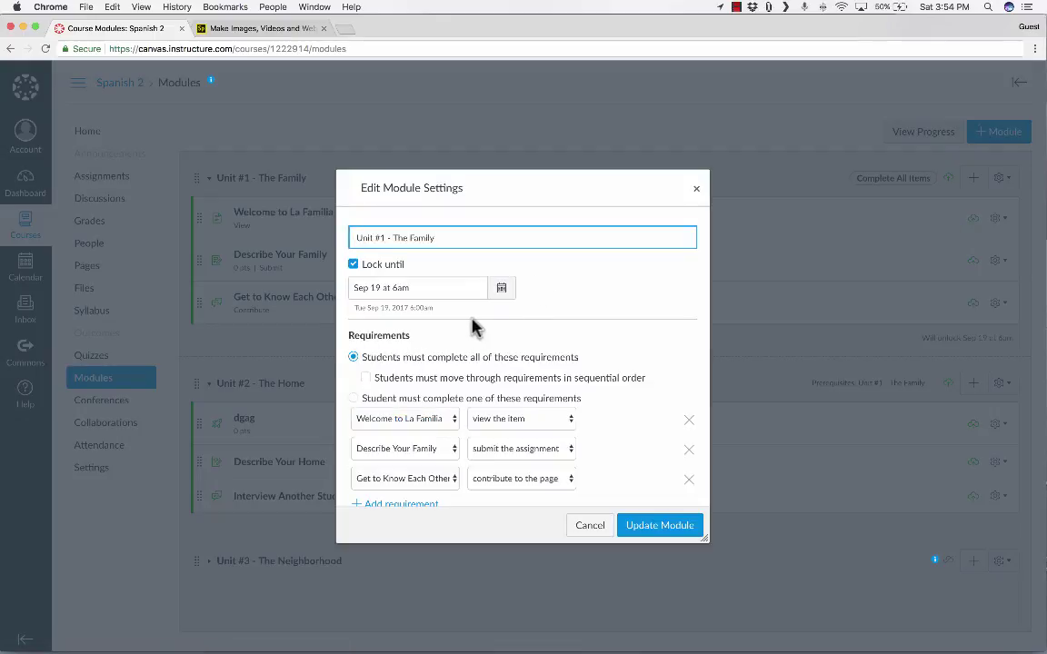
{"action": "left_click", "coordinate": [589, 527]}
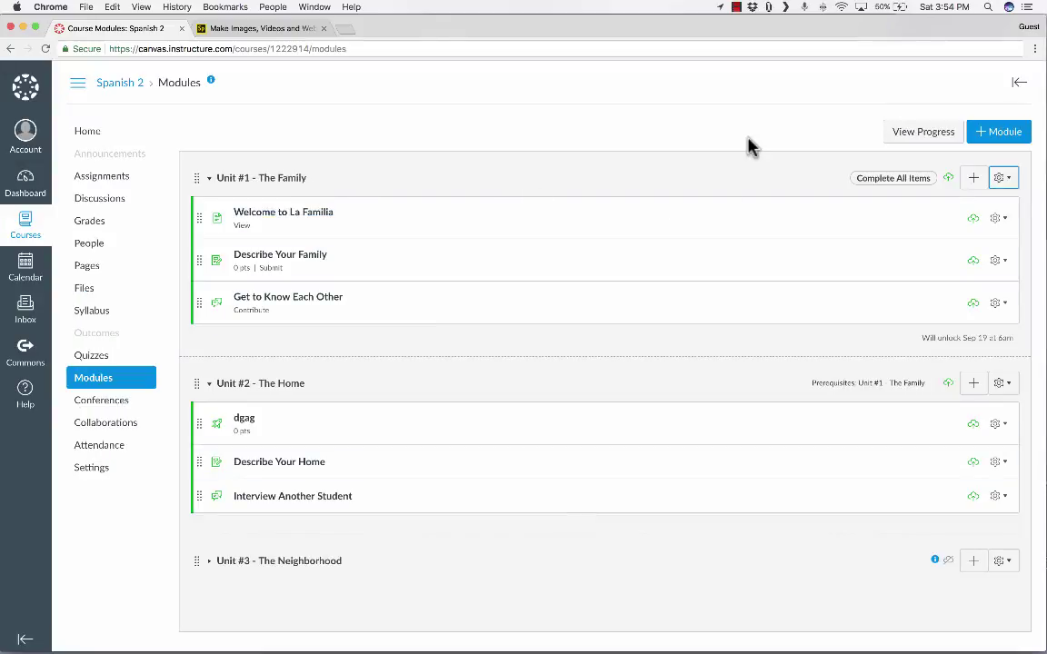